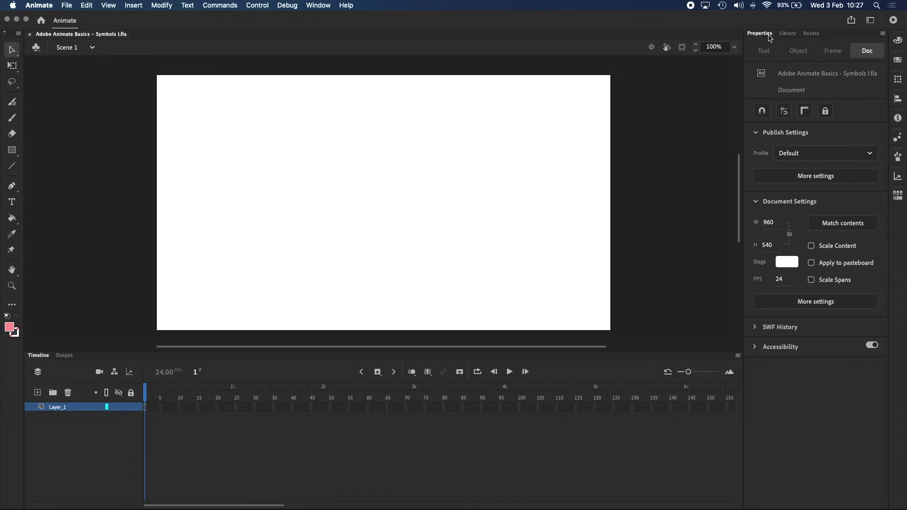
- Create a new Graphic-type symbol named Dog from the Insert menu
click(134, 5)
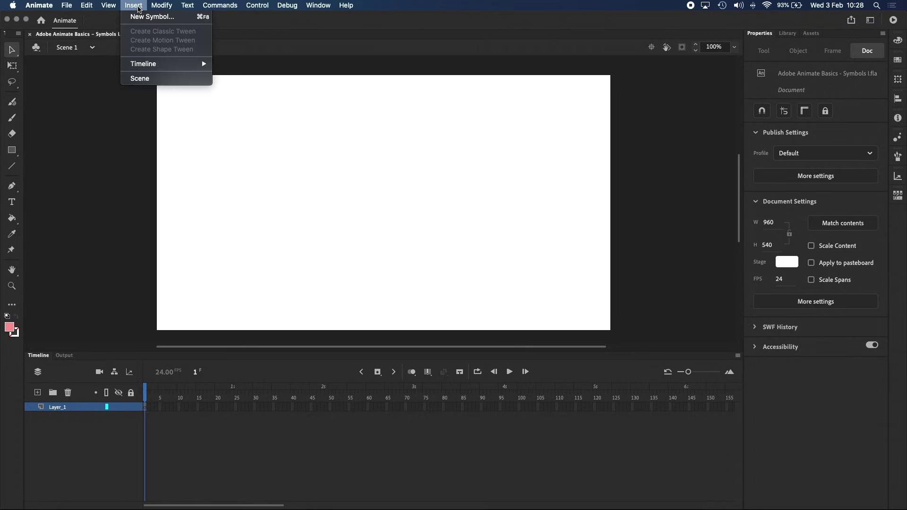
click(175, 19)
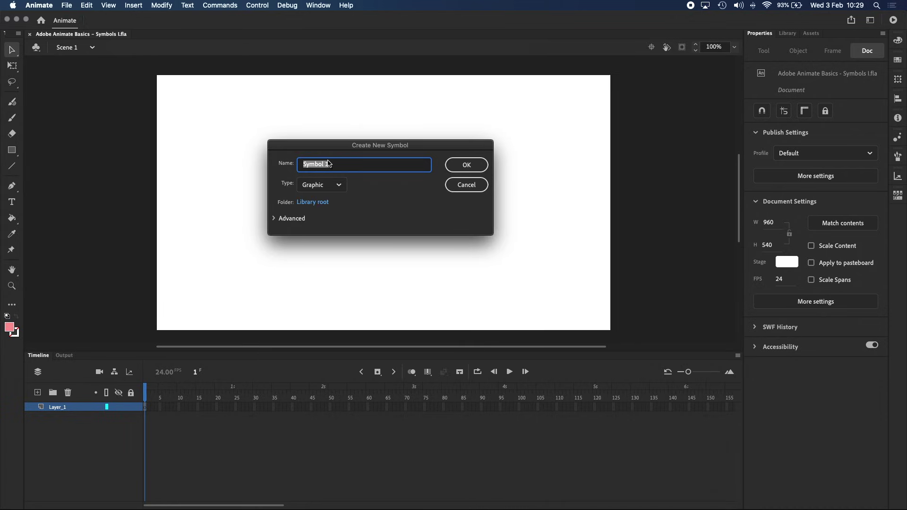
text(Dog)
click(321, 187)
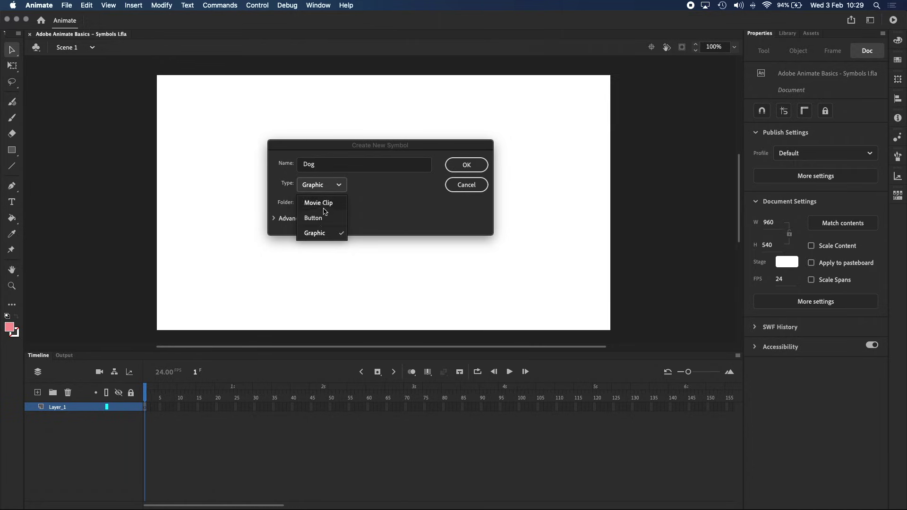
click(324, 235)
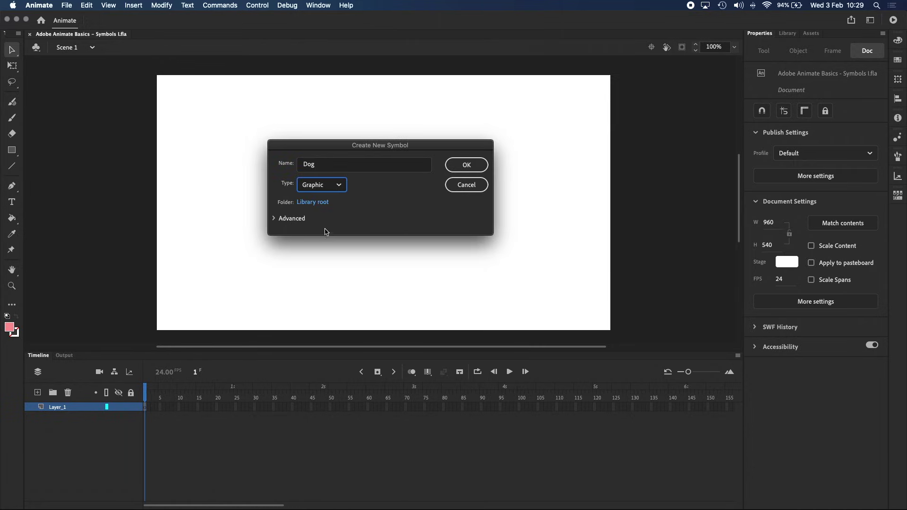
click(467, 165)
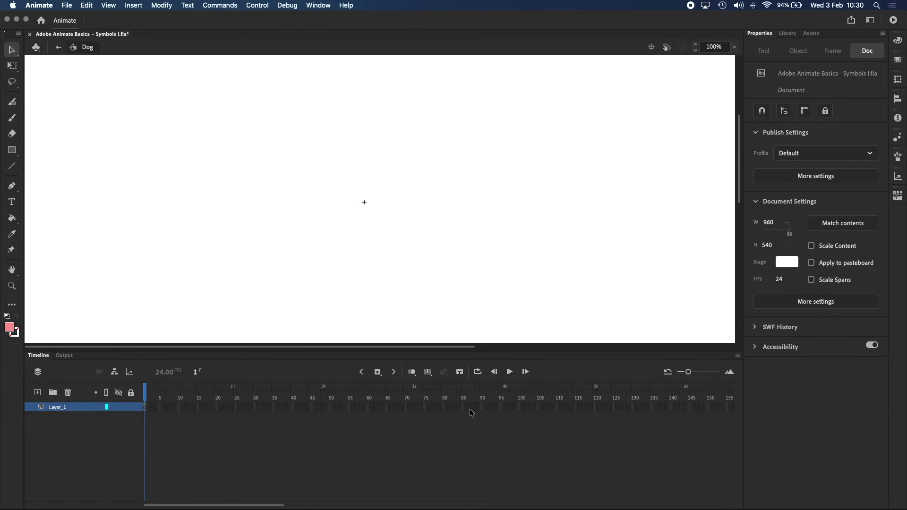
- Rename the symbol's layer to Dog
double_click(57, 407)
text(Dog)
key(Return)
- Brush the dog's head outline, ears, eyes, nose and tongue
key(b)
drag(260, 156, 250, 178)
drag(316, 156, 326, 178)
drag(250, 178, 326, 178)
mouse_move(326, 179)
mouse_down()
mouse_move(250, 177)
mouse_move(270, 163)
mouse_up()
drag(300, 162, 312, 188)
drag(263, 174, 281, 176)
mouse_move(297, 167)
mouse_down()
mouse_move(314, 182)
mouse_move(279, 182)
mouse_move(305, 196)
mouse_up()
- Erase white highlights into both eyes and dot freckles on the cheeks
key(e)
click(267, 169)
click(299, 169)
key(b)
click(331, 191)
click(248, 191)
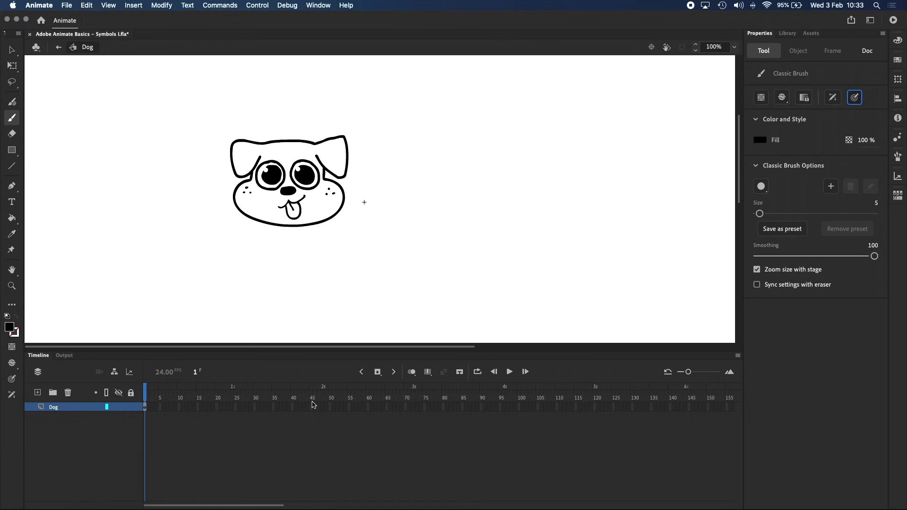
click(330, 407)
- Extend the Dog layer's drawing to frame 50 and return to Scene 1
click(381, 375)
click(395, 419)
key(v)
click(366, 300)
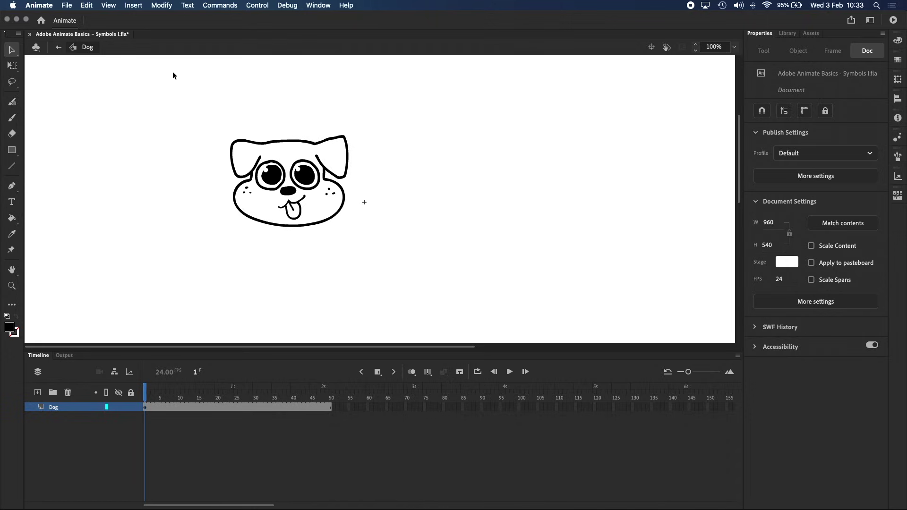
click(59, 47)
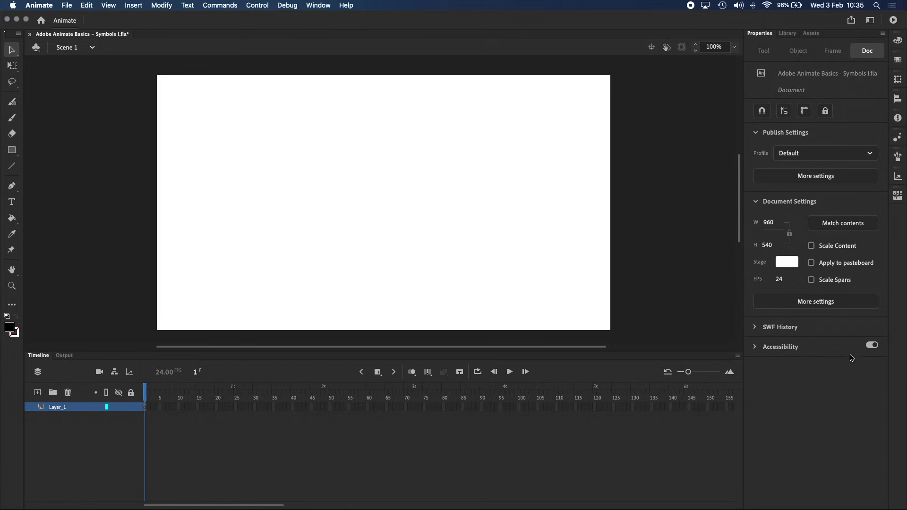
- Switch the right-hand panel to the Library to see the Dog symbol
click(789, 34)
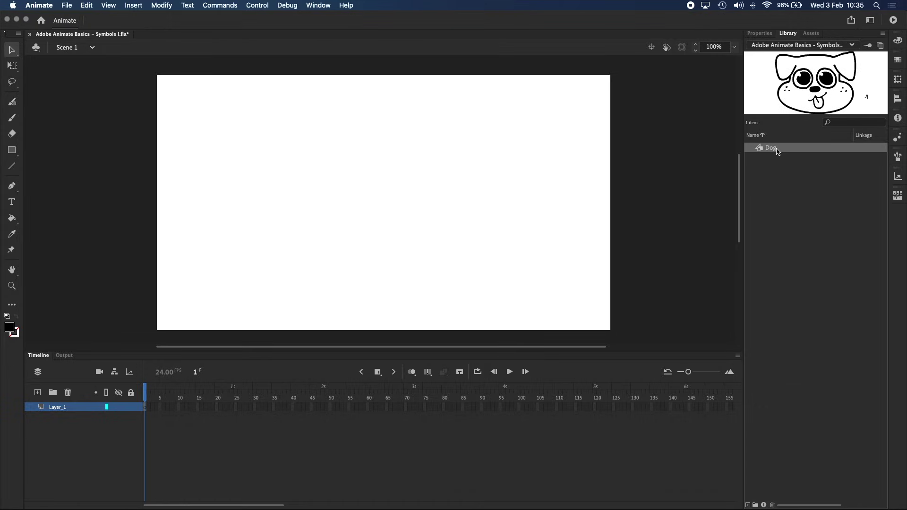
- Drag Dog instances from the Library across the stage, then select the centre-left one
drag(771, 148, 471, 137)
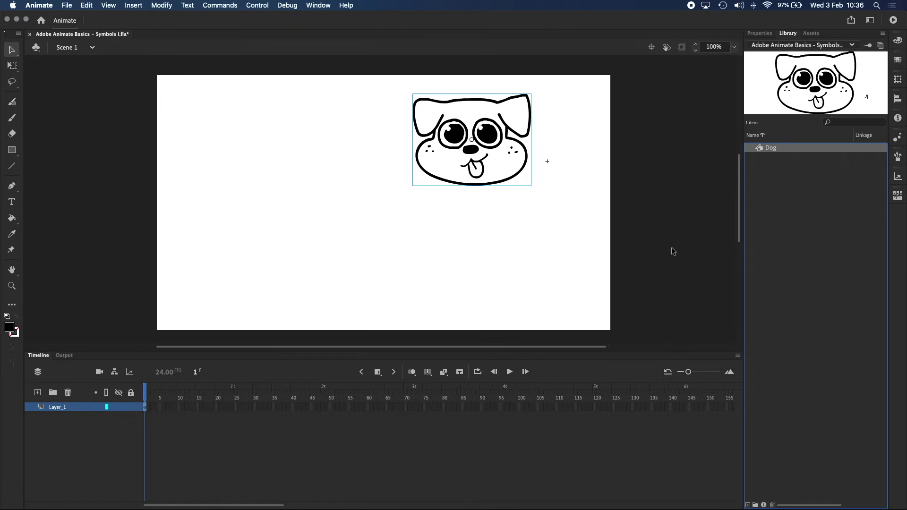
drag(762, 150, 327, 96)
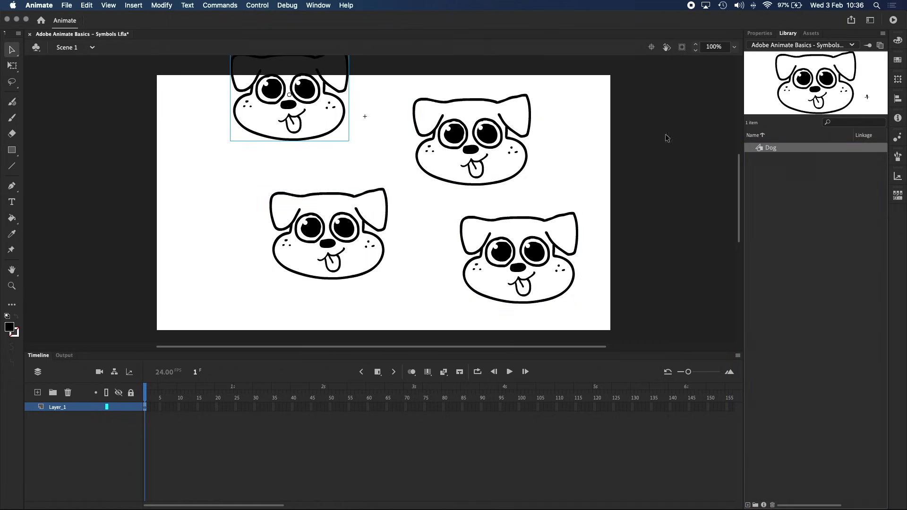
drag(768, 150, 168, 203)
drag(777, 152, 618, 141)
click(450, 202)
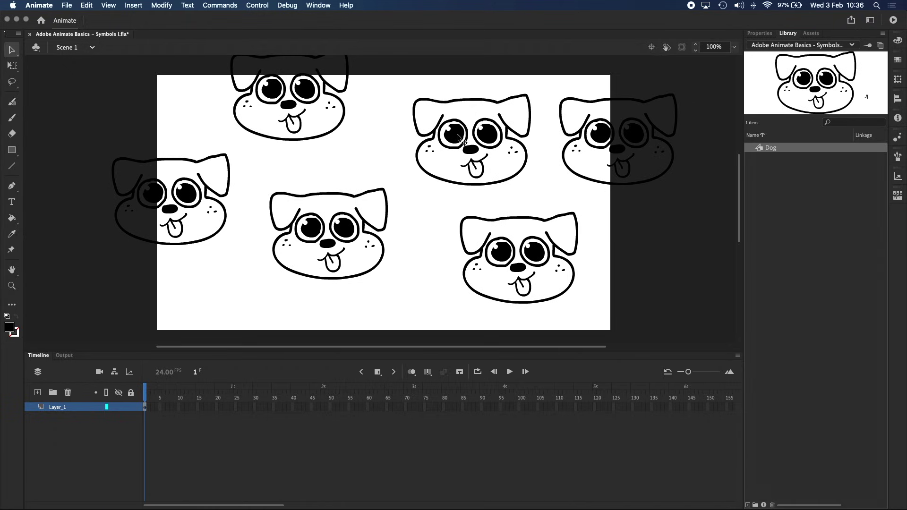
click(346, 232)
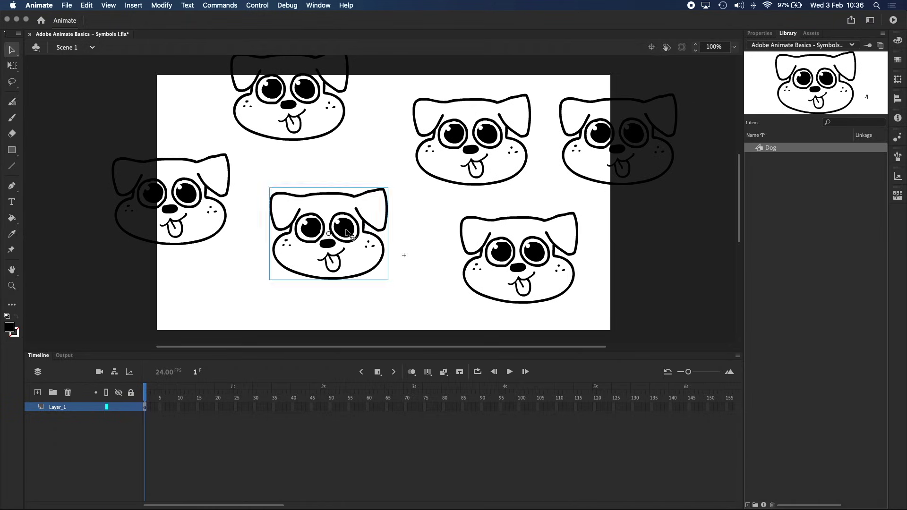
- Edit the Dog symbol in place, zoom in, and delete the cheek freckle dots
double_click(347, 232)
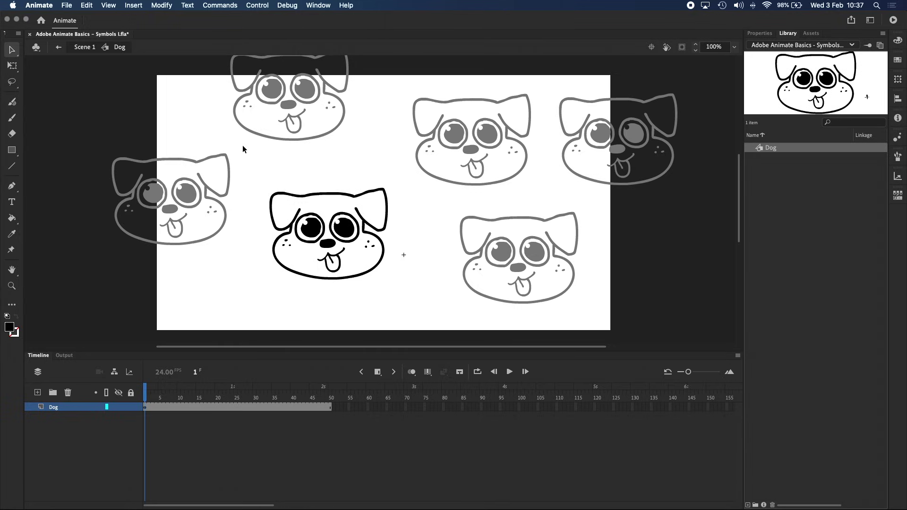
drag(243, 146, 444, 329)
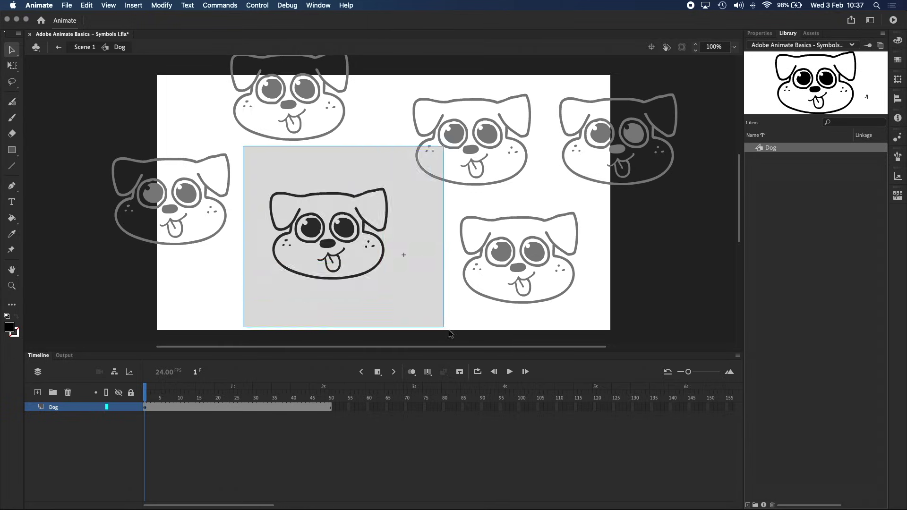
click(410, 259)
scroll(376, 243, down, 2)
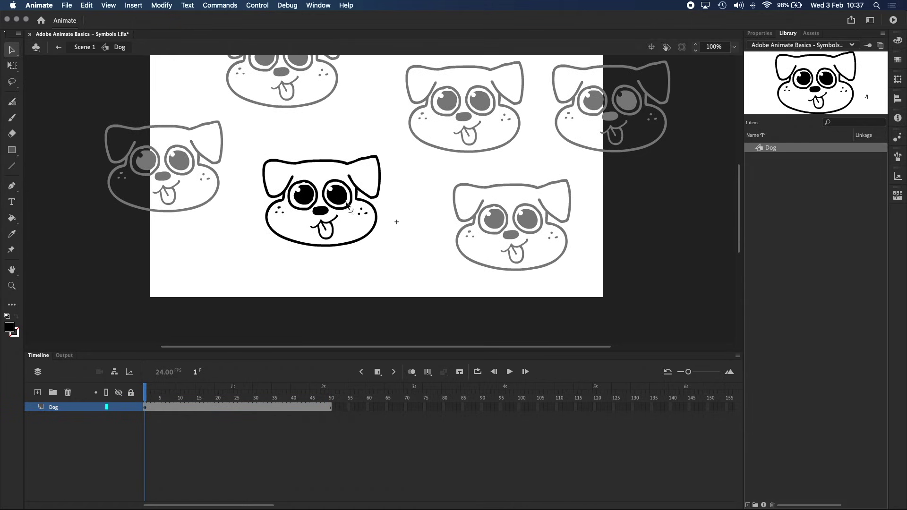
key(cmd+=)
click(323, 247)
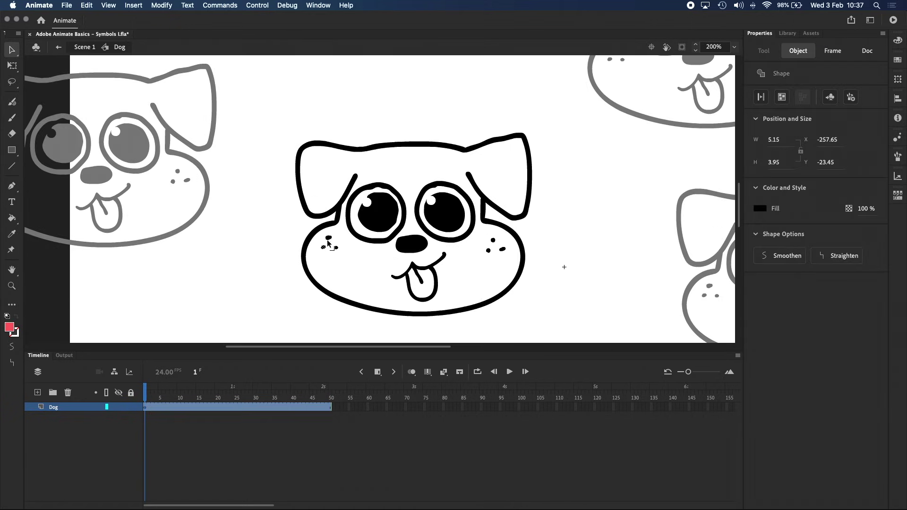
shift+click(329, 237)
shift+click(336, 247)
shift+click(488, 251)
key(Delete)
- Brush red blush patches on both cheeks and zoom back to 100%
key(b)
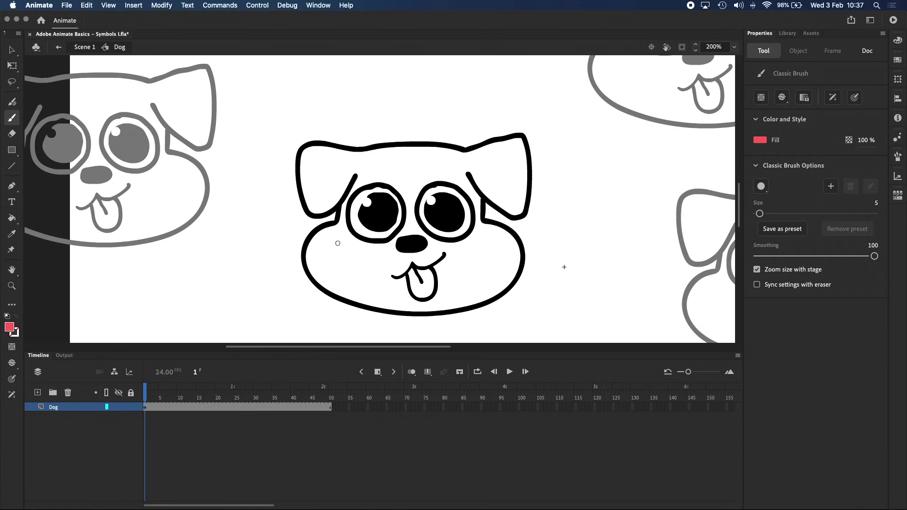
drag(340, 242, 348, 250)
drag(473, 244, 492, 253)
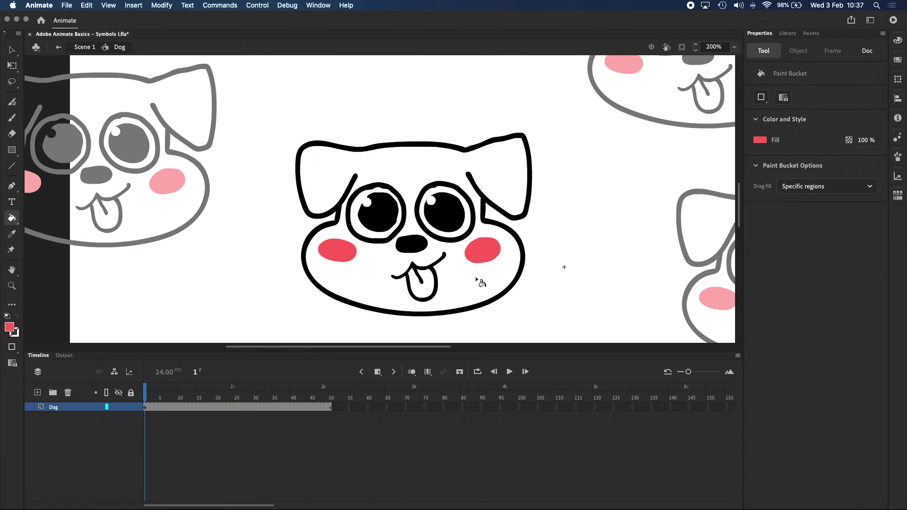
key(v)
key(super+1)
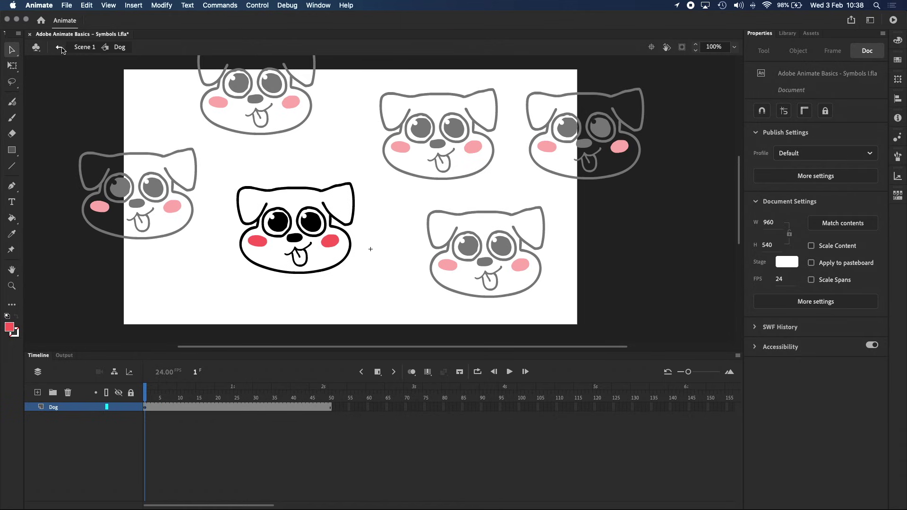
- Back on Scene 1, move the dogs outward to the bottom-left, upper-right, left and lower-right
click(83, 48)
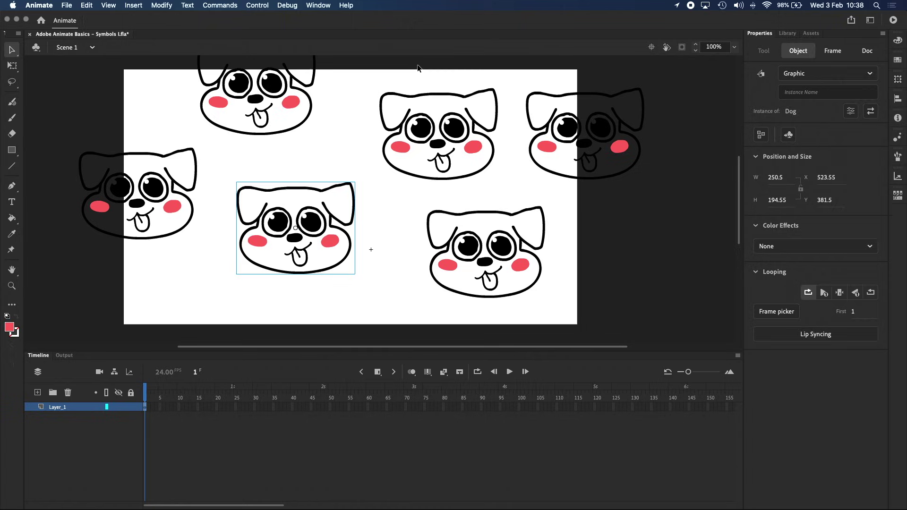
click(399, 215)
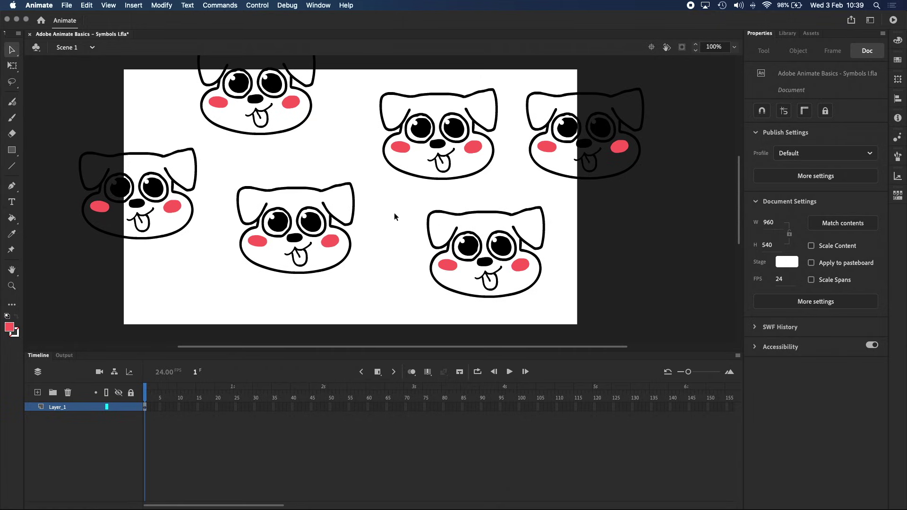
drag(315, 229, 231, 292)
drag(457, 135, 488, 106)
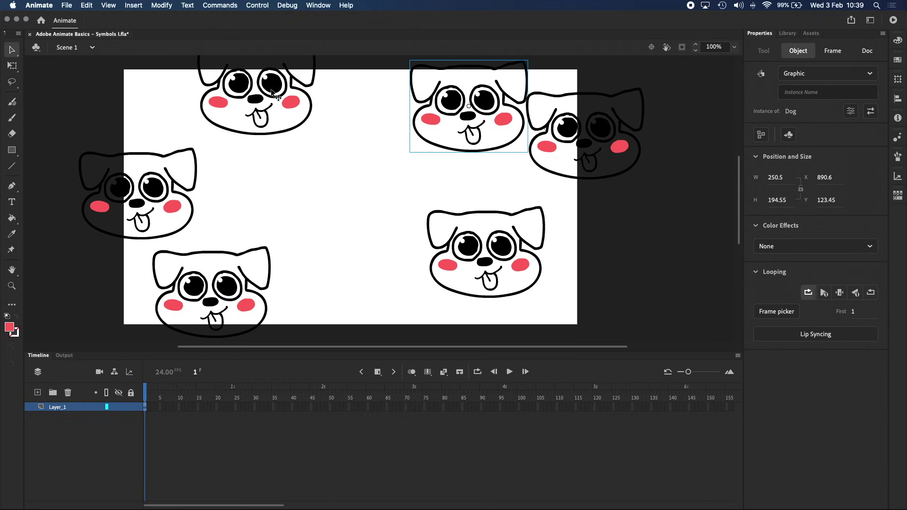
drag(271, 92, 209, 95)
drag(156, 194, 146, 197)
drag(510, 250, 539, 259)
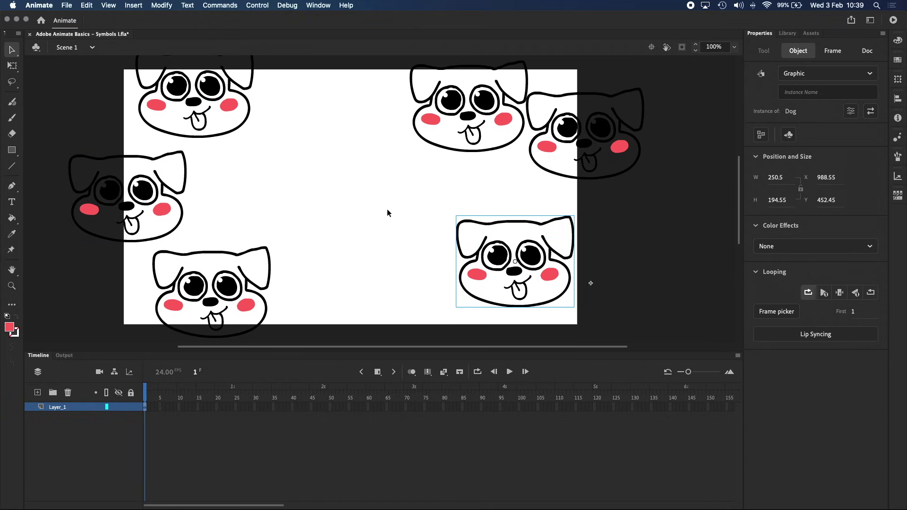
- Rename the existing layer to Dog and add a new layer named Cat above it
double_click(64, 407)
text(Dog)
key(Return)
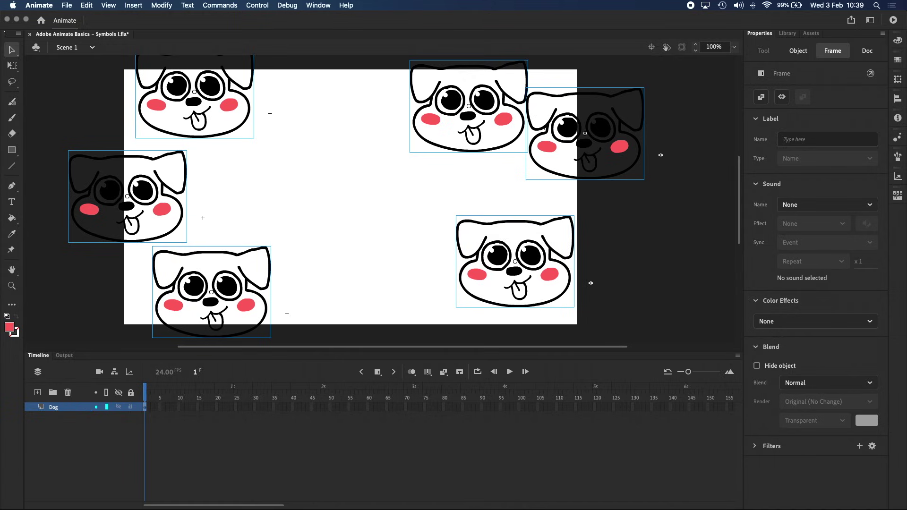
click(37, 393)
double_click(58, 407)
text(C)
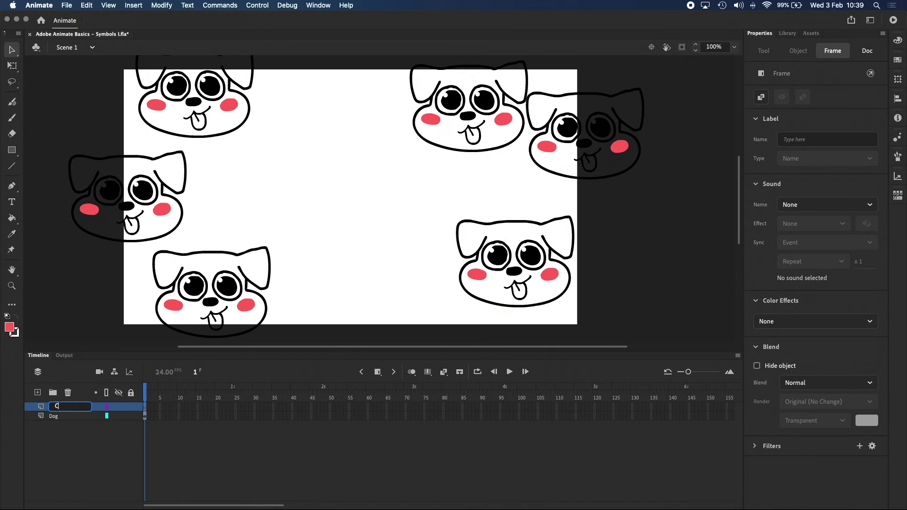
key(Return)
- With black fill at 200% zoom, brush a cat head with ears, eyes, mouth and whiskers
key(b)
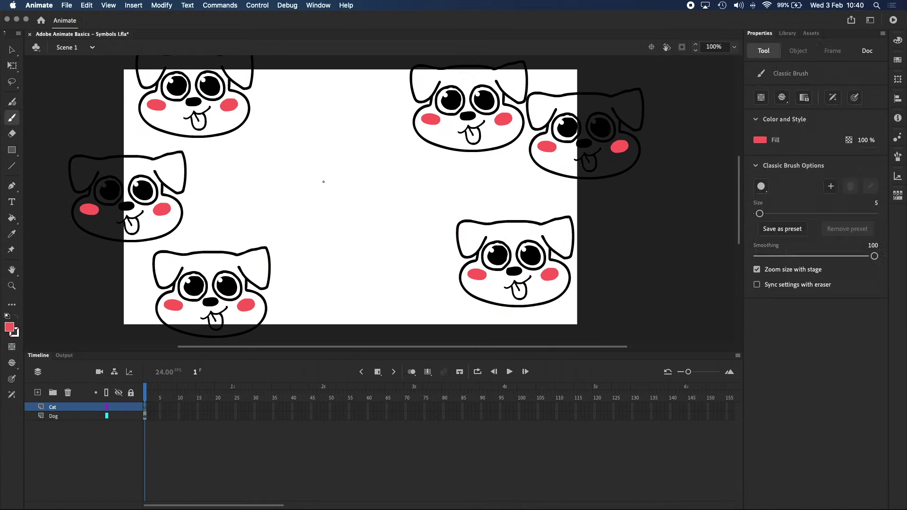
click(758, 140)
click(615, 168)
key(super+equal)
mouse_move(302, 186)
mouse_down()
mouse_move(299, 174)
mouse_move(384, 146)
mouse_move(534, 123)
mouse_up()
mouse_move(312, 141)
mouse_down()
mouse_move(375, 241)
mouse_move(395, 186)
mouse_move(472, 156)
mouse_move(392, 166)
mouse_move(478, 161)
mouse_move(411, 199)
mouse_up()
click(855, 98)
drag(414, 202, 506, 200)
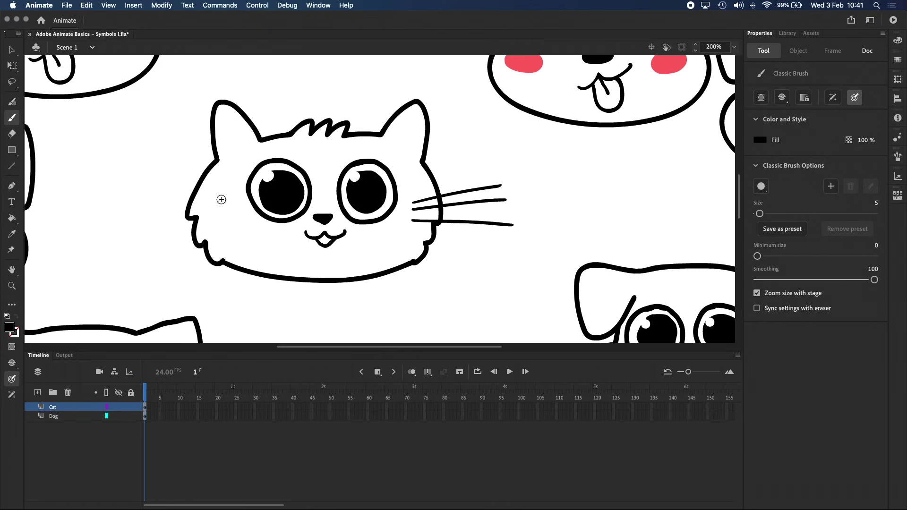
drag(190, 201, 124, 198)
drag(187, 211, 122, 218)
- Zoom back to 100% and bring the whole stage into view
key(z)
key(super+1)
drag(446, 226, 371, 216)
key(v)
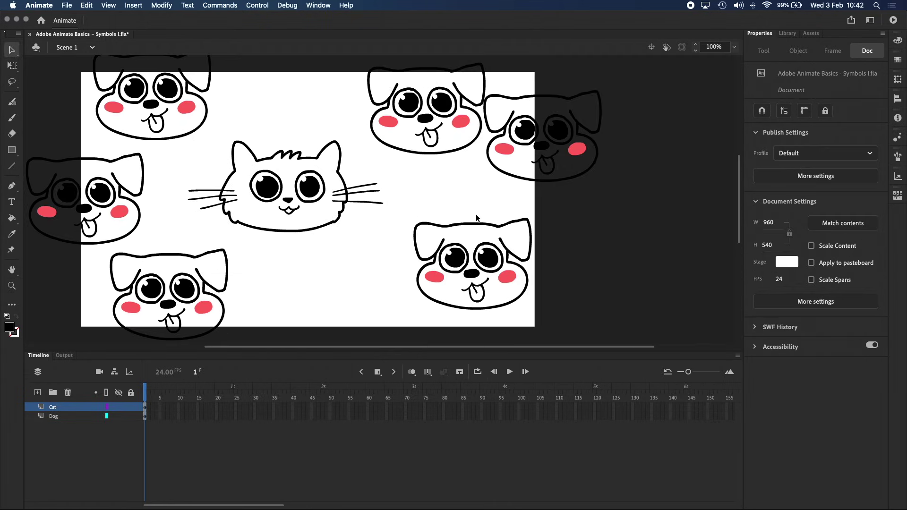
click(12, 82)
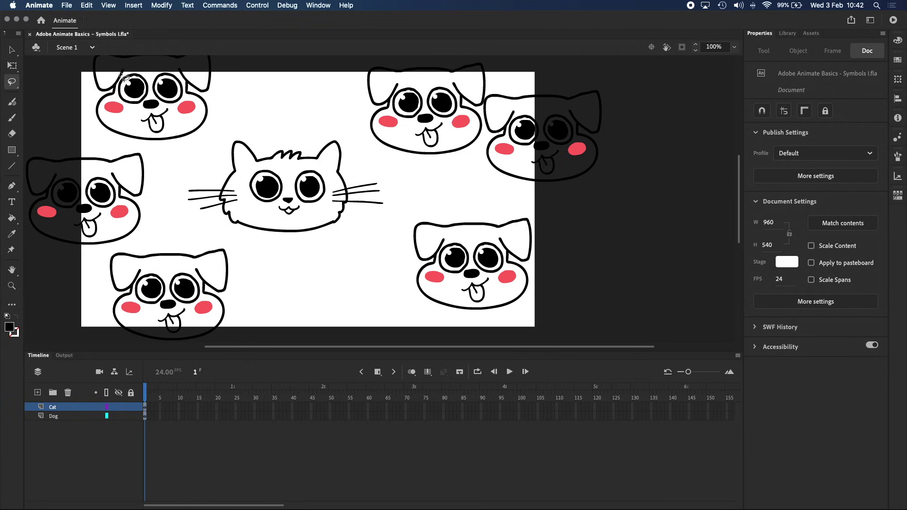
- Lasso the cat, convert it to a Graphic symbol named Cat, and show the Library
mouse_move(303, 122)
mouse_down()
mouse_move(234, 128)
mouse_move(186, 163)
mouse_move(181, 213)
mouse_move(233, 236)
mouse_move(316, 252)
mouse_move(392, 213)
mouse_move(390, 174)
mouse_move(334, 122)
mouse_up()
key(v)
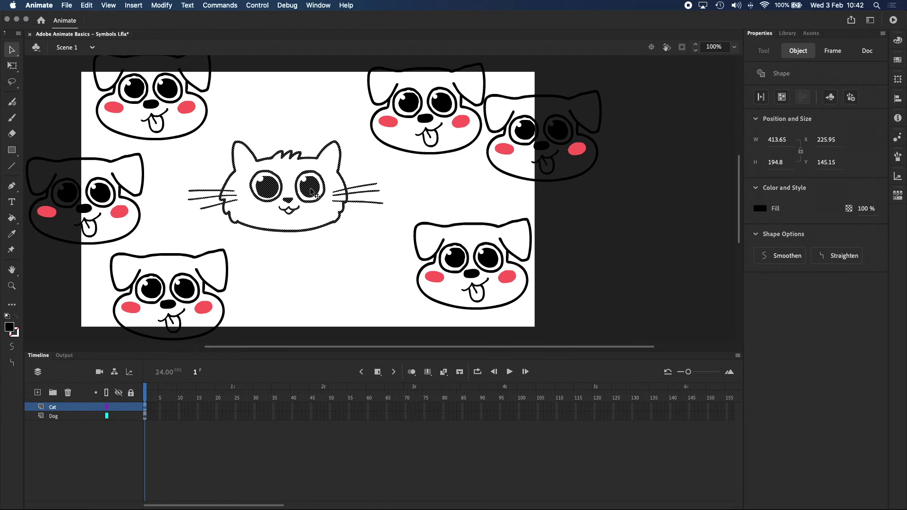
right_click(311, 190)
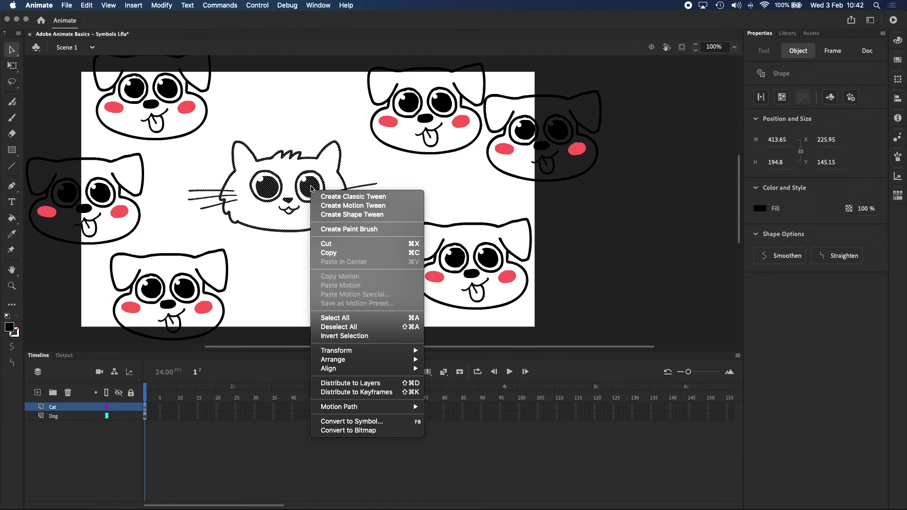
click(369, 422)
drag(386, 148, 312, 149)
text(Cat)
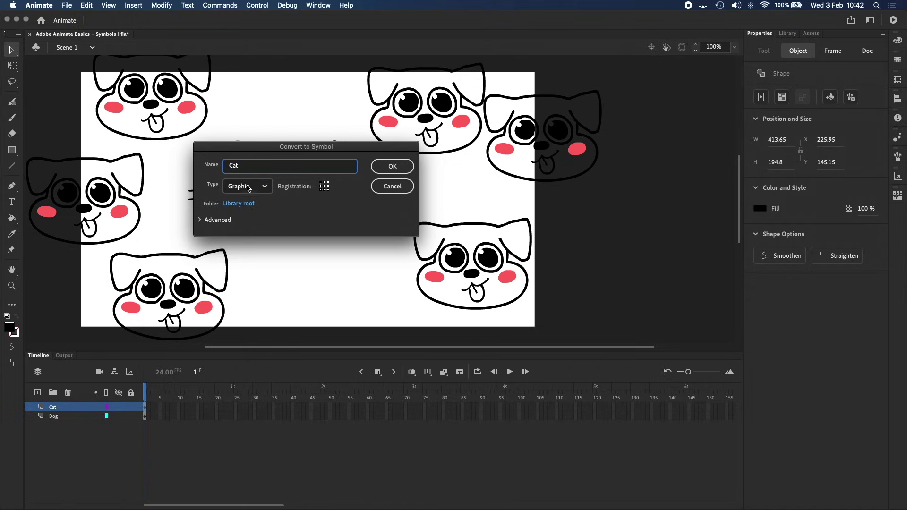
click(402, 168)
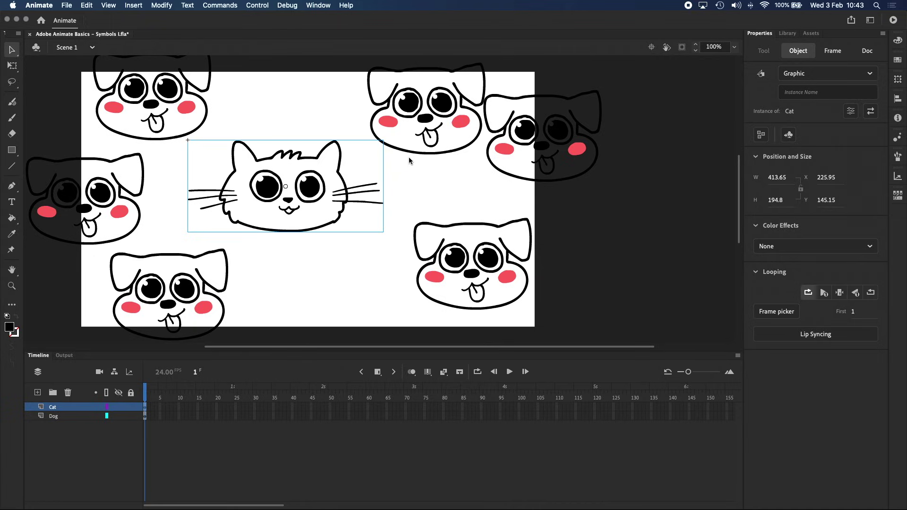
click(789, 34)
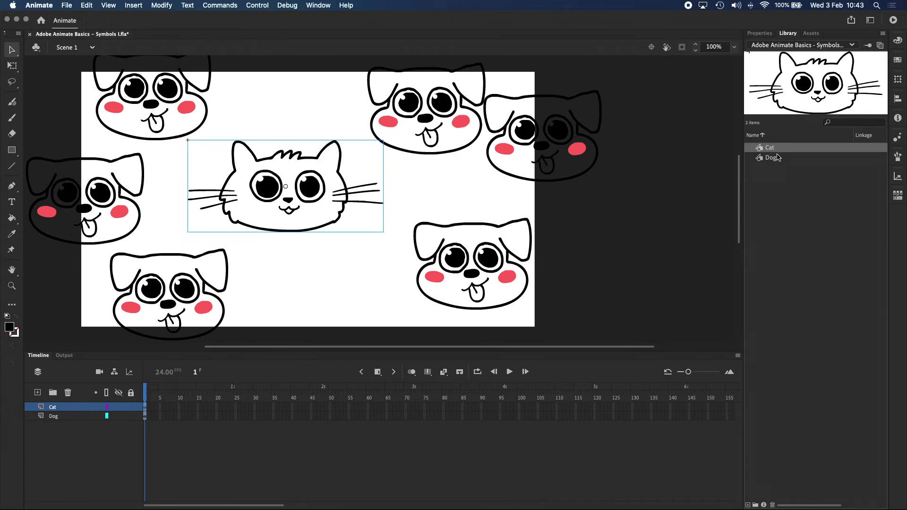